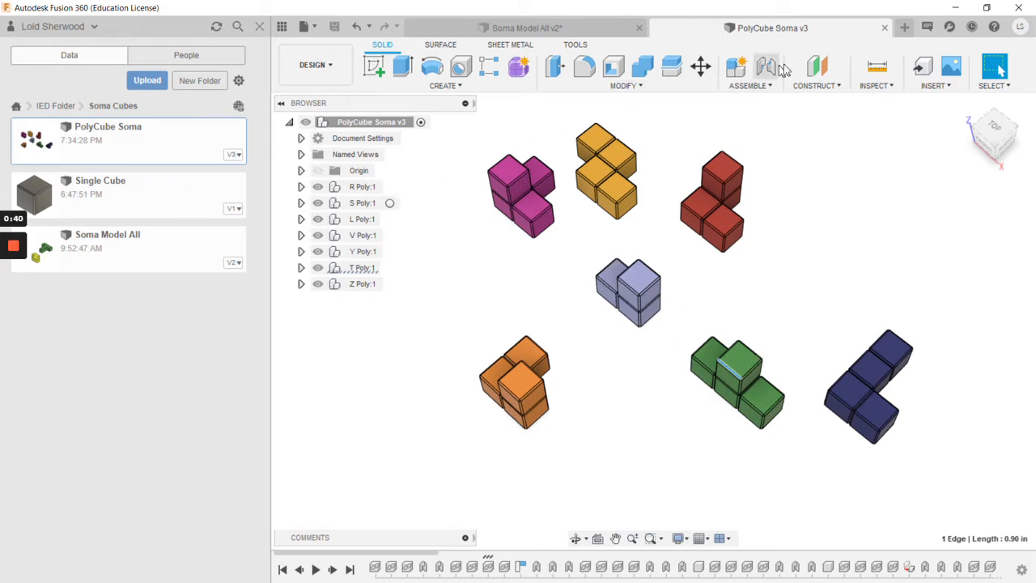
# - Create a new design and start a sketch on the horizontal XY plane
pyautogui.click(904, 39)
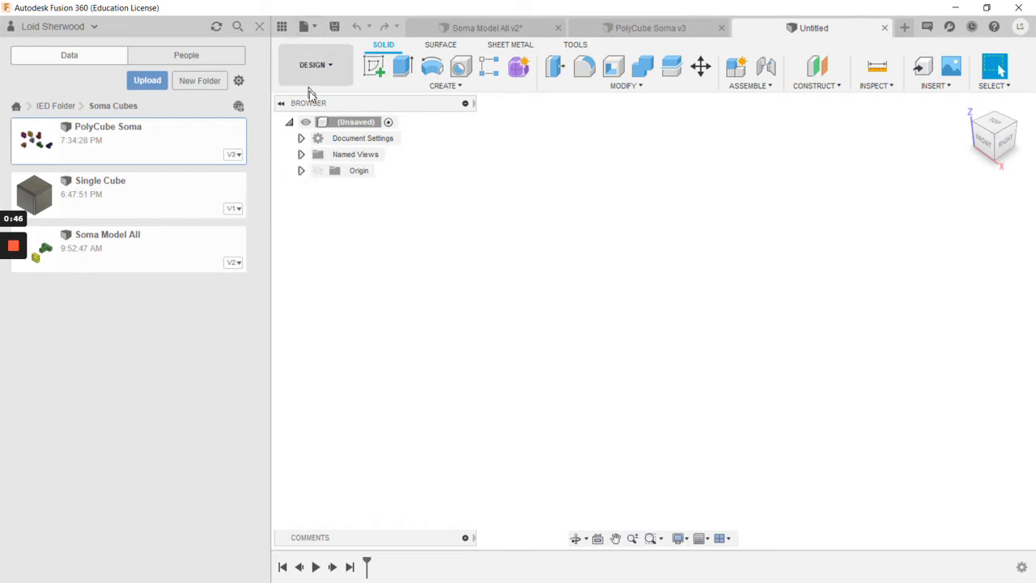
pyautogui.click(372, 69)
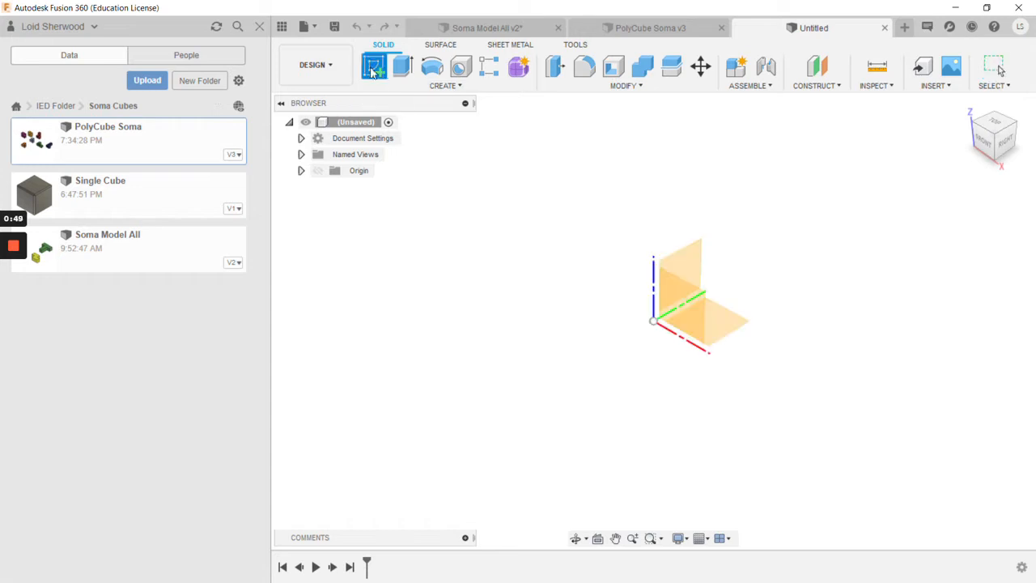
pyautogui.click(737, 334)
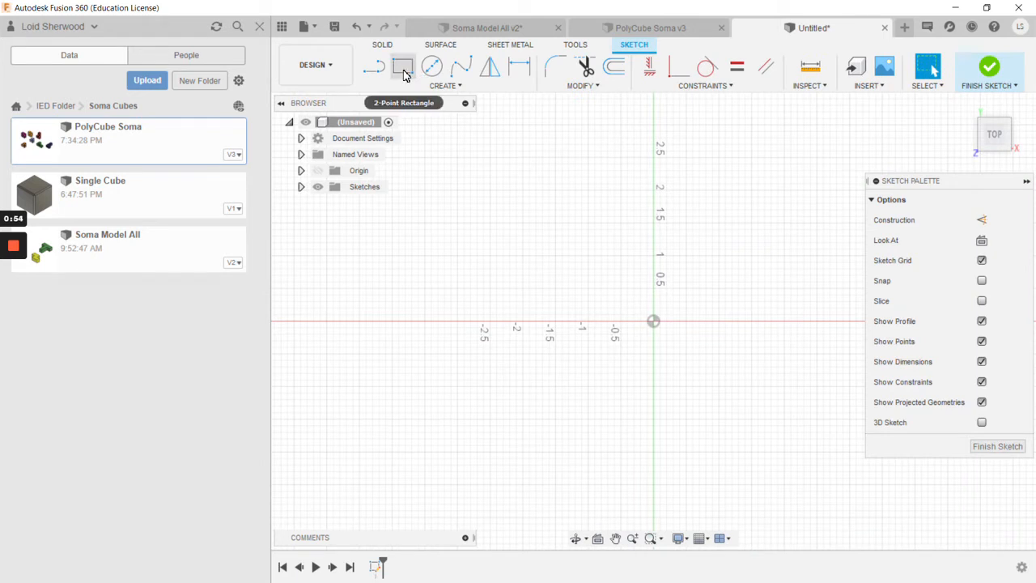
# - Sketch a 1 in by 1 in center rectangle on the origin and finish the sketch
pyautogui.click(403, 72)
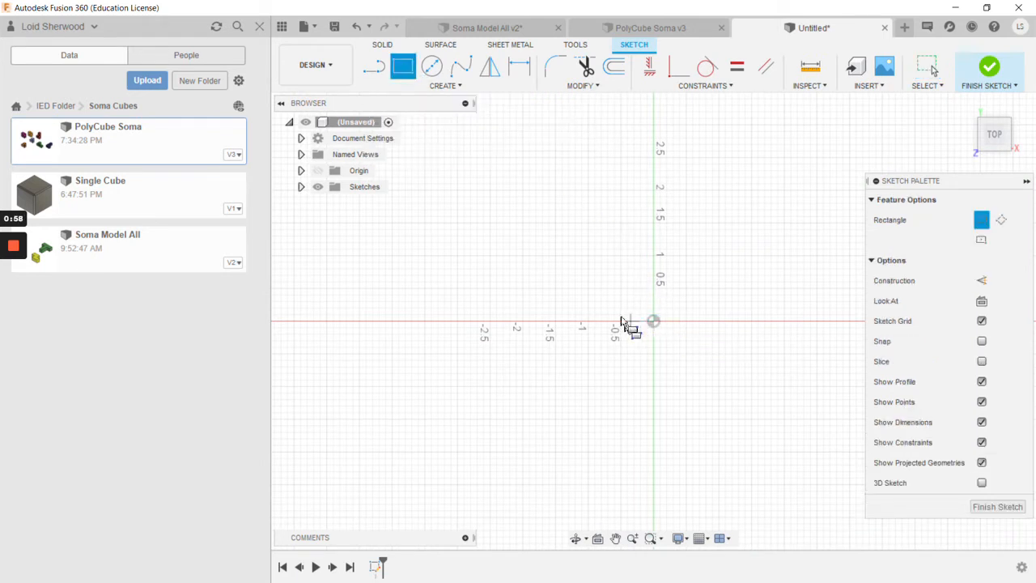
pyautogui.click(426, 86)
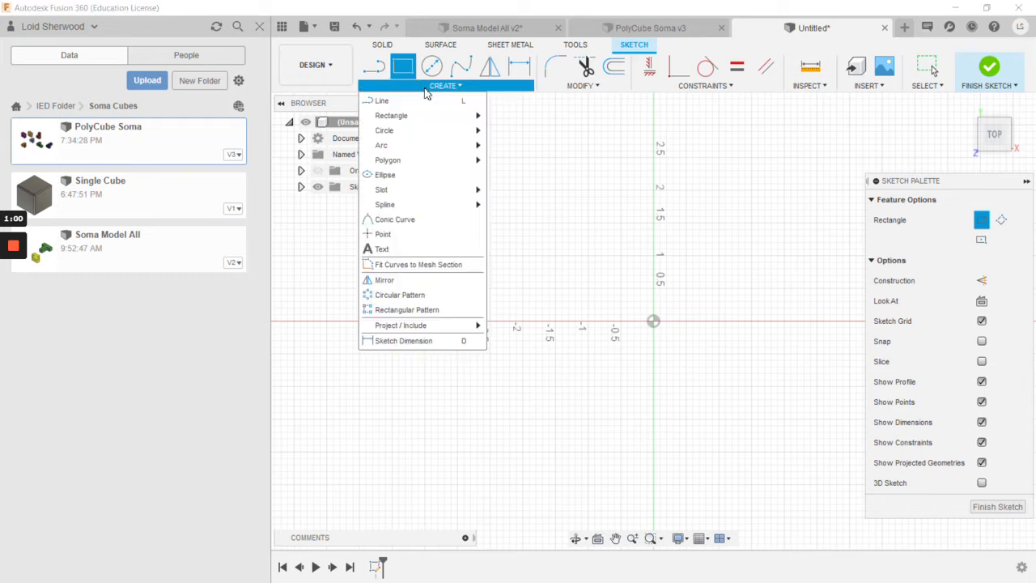
pyautogui.moveTo(426, 116)
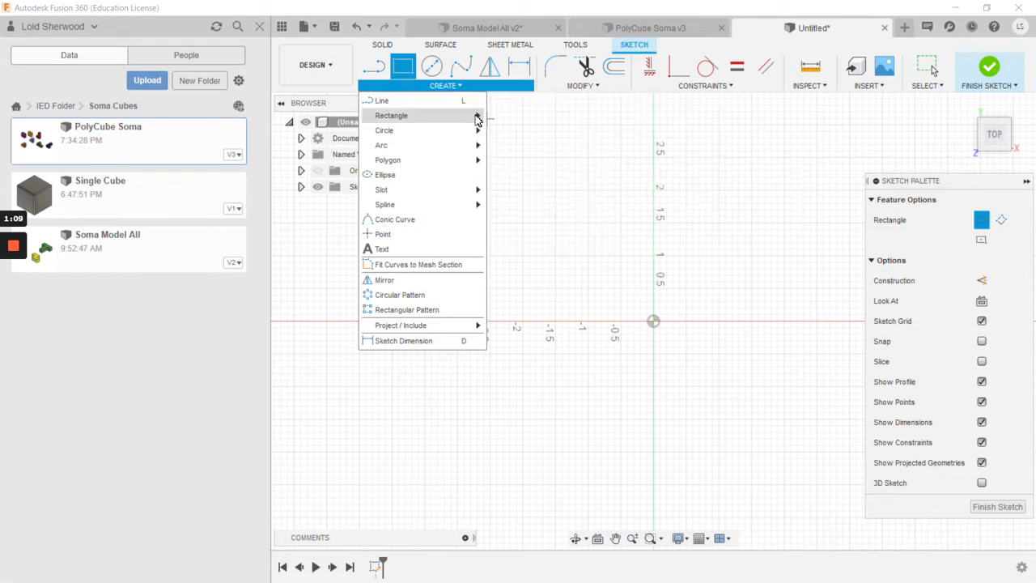
pyautogui.moveTo(475, 116)
pyautogui.click(512, 144)
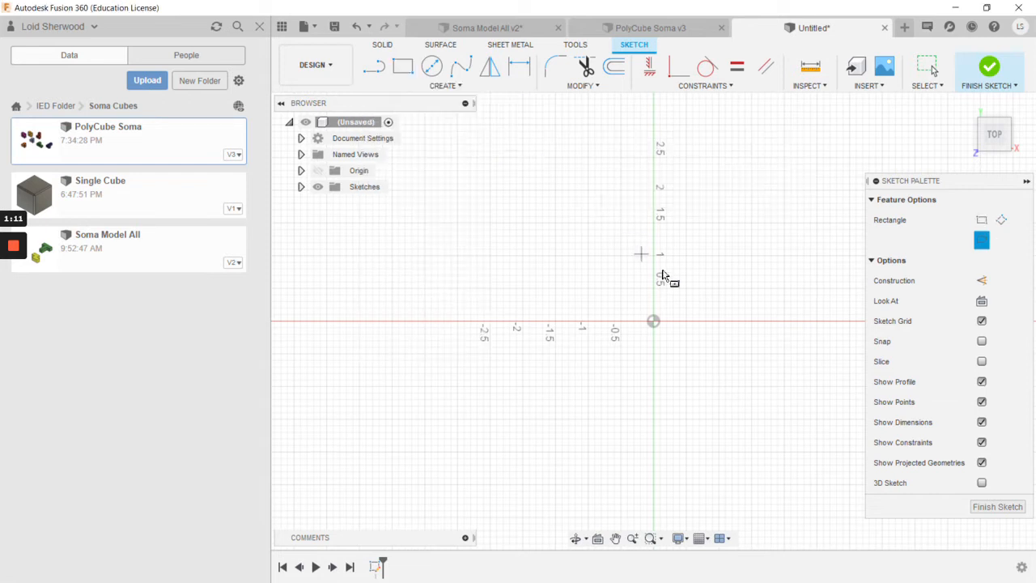
pyautogui.click(653, 322)
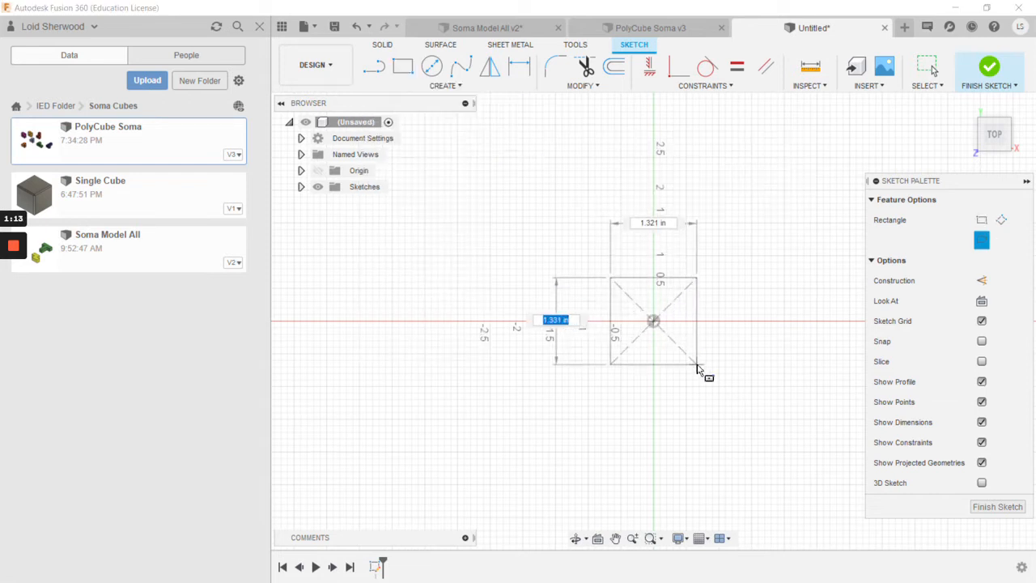
pyautogui.write('1')
pyautogui.press('Tab')
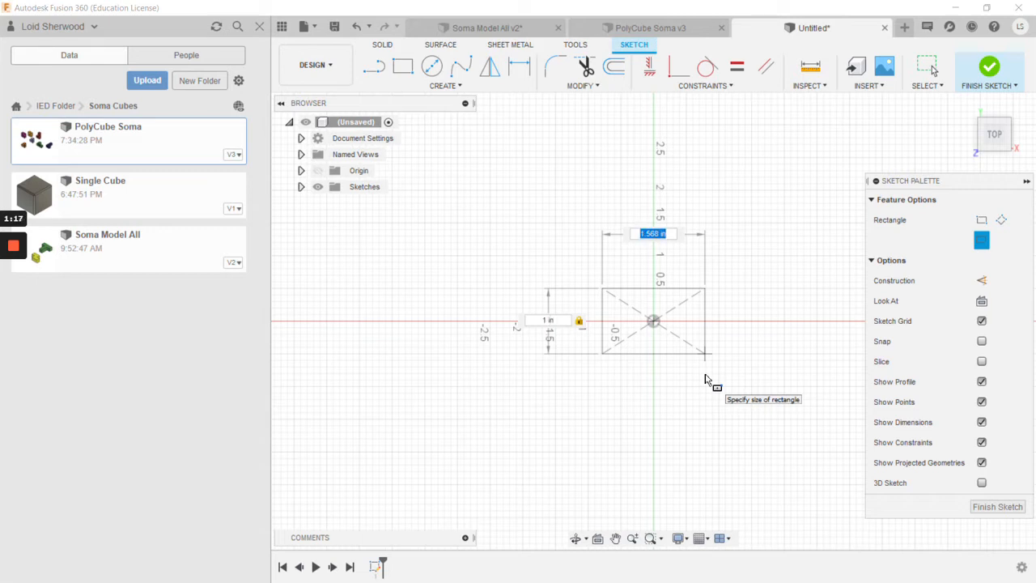
pyautogui.write('1')
pyautogui.press('Tab')
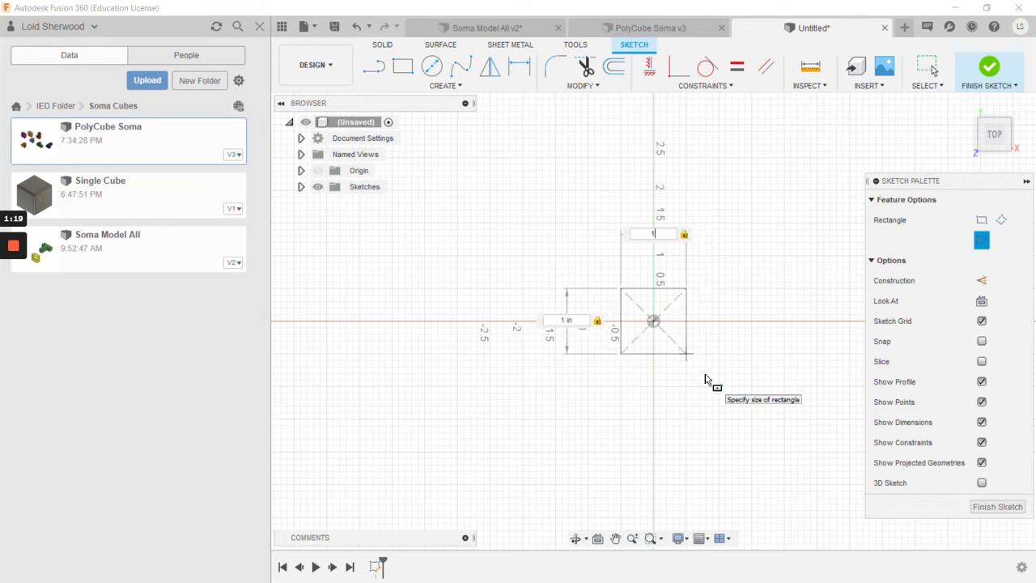
pyautogui.press('Return')
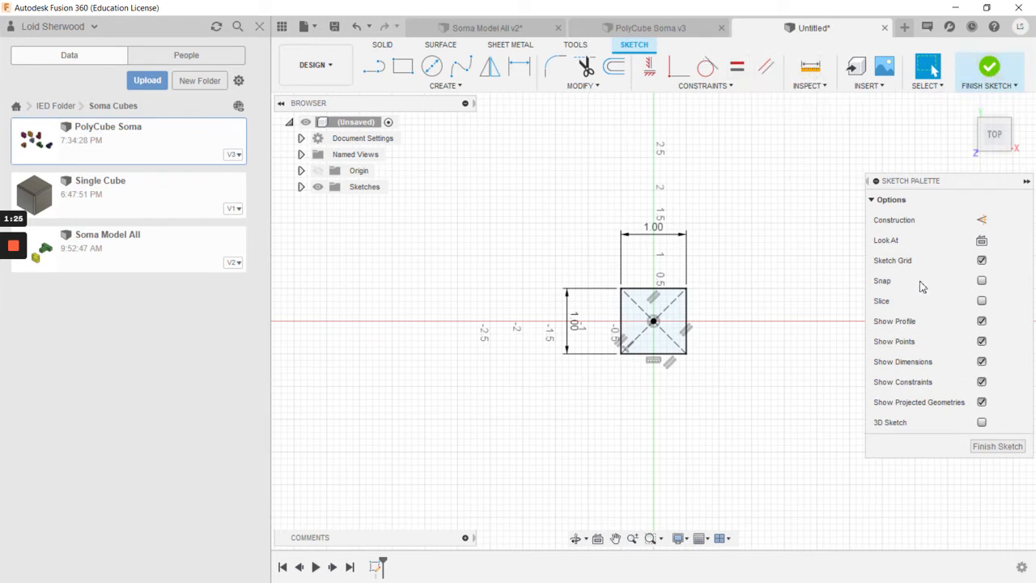
pyautogui.click(989, 66)
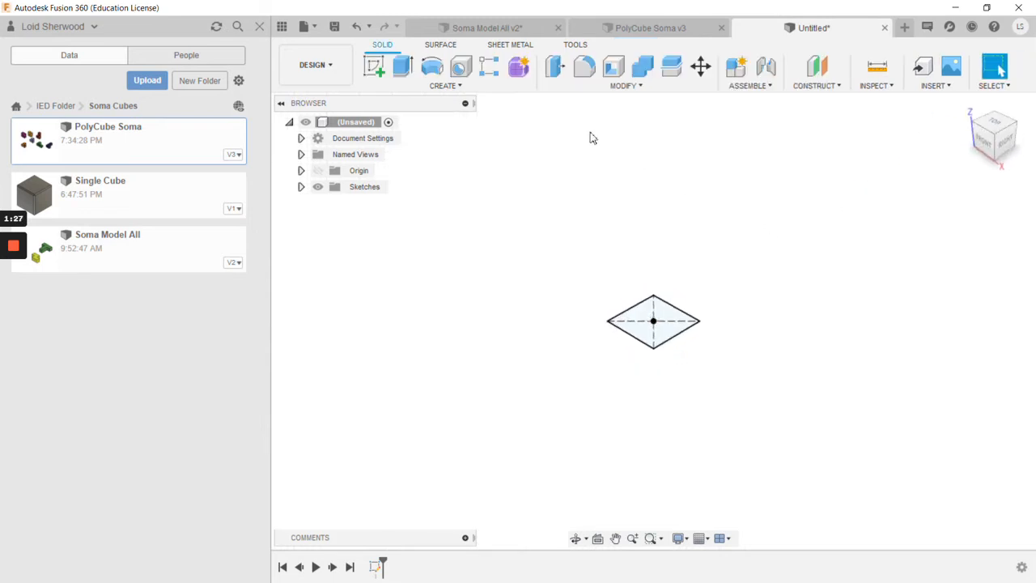
# - Extrude the square profile upward 1.00 in as a new body
pyautogui.click(403, 67)
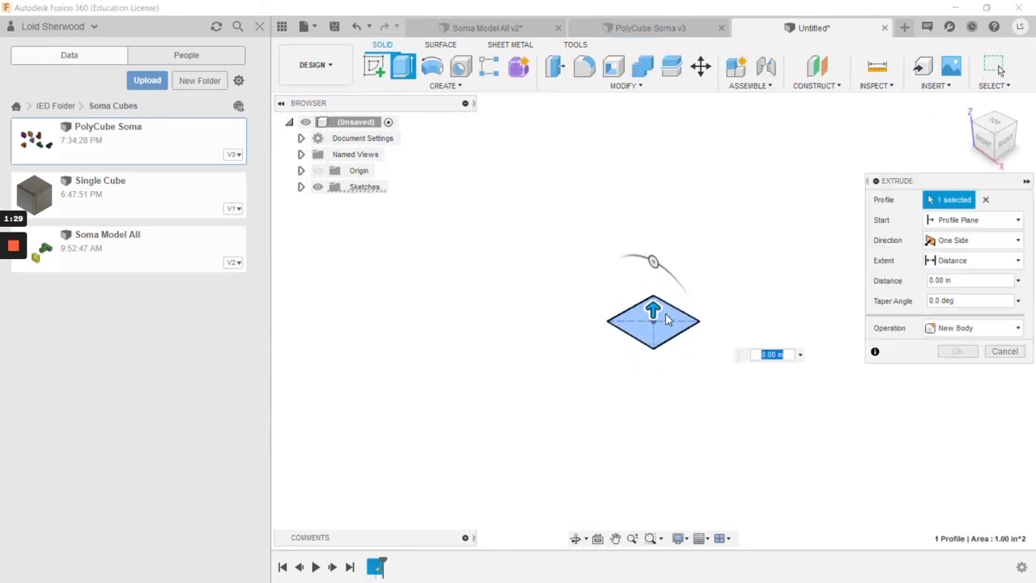
pyautogui.moveTo(654, 310); pyautogui.dragTo(654, 260)
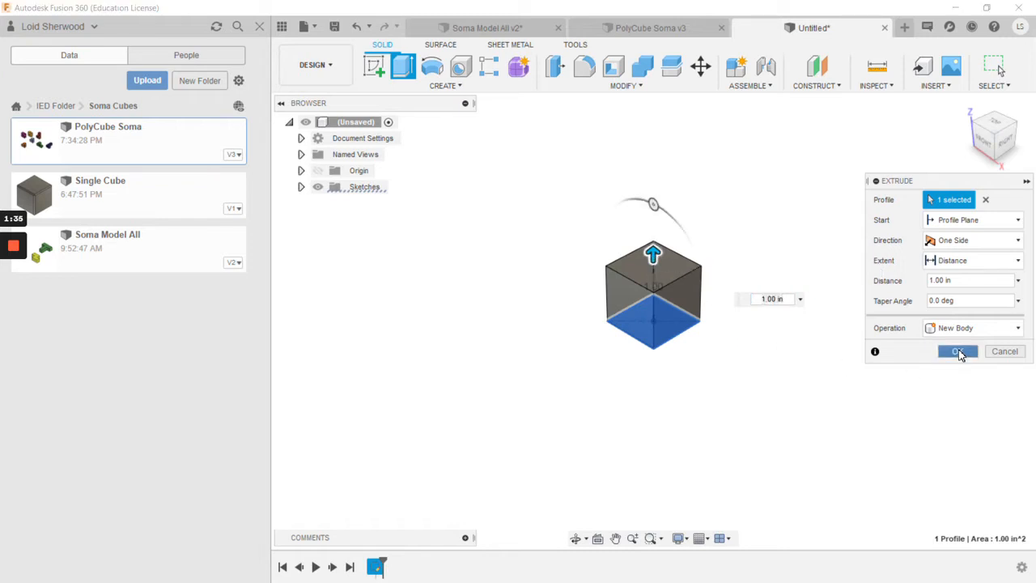
pyautogui.click(960, 352)
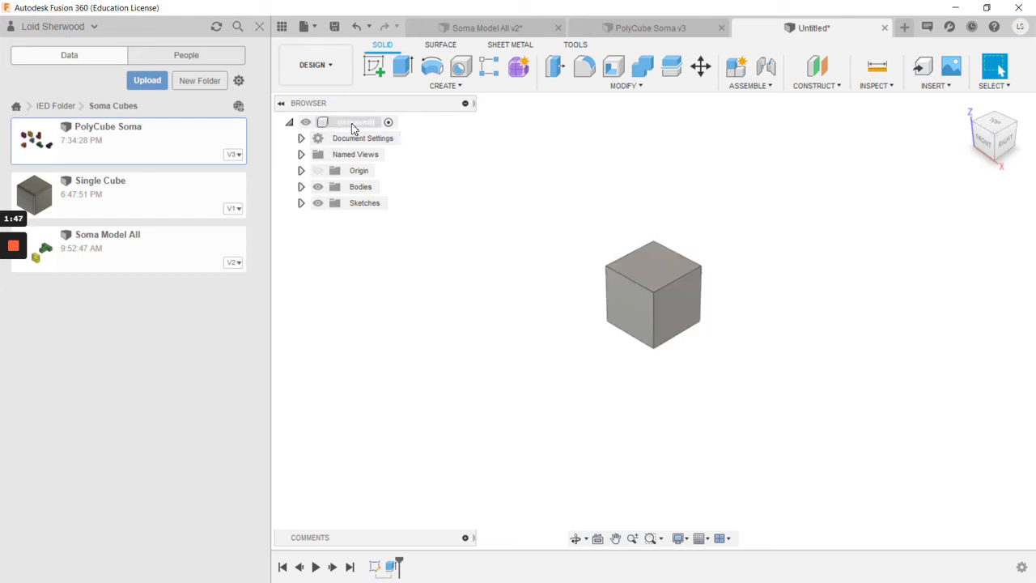
# - Expand the bodies list and save the design as The Cube in the Soma Cubes folder
pyautogui.click(302, 187)
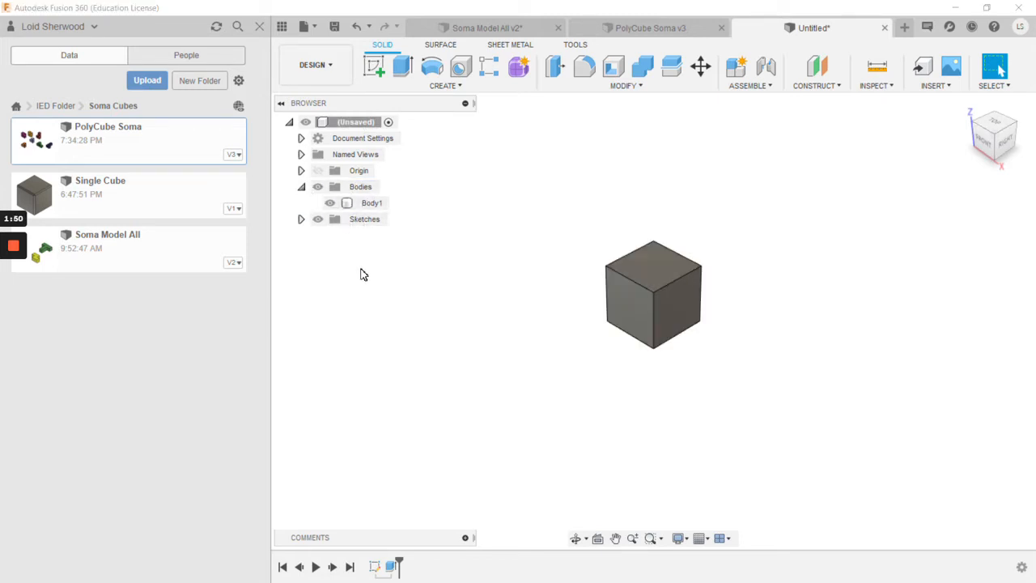
pyautogui.click(335, 30)
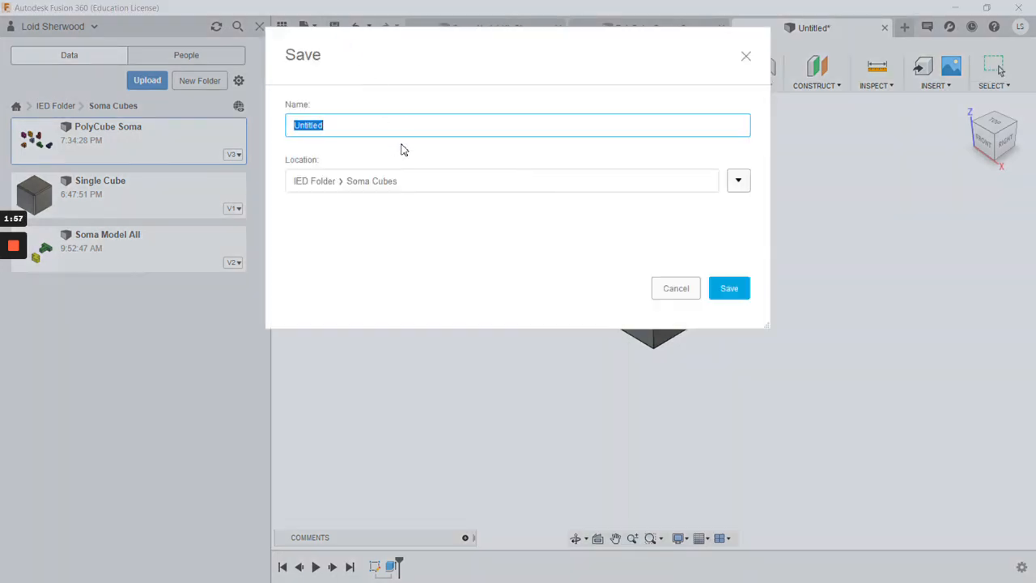
pyautogui.write('The Cube')
pyautogui.click(729, 289)
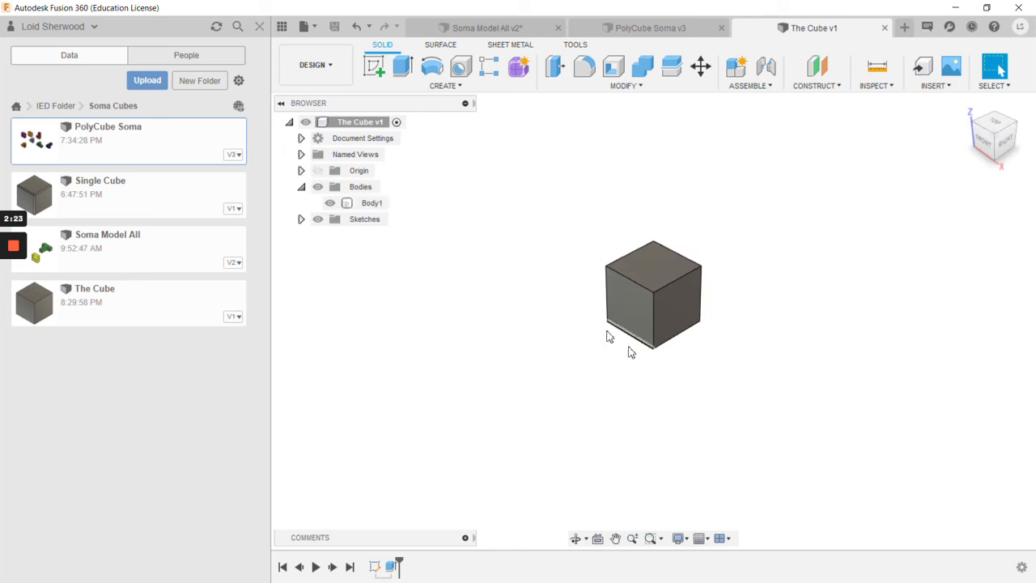
# - Start an equal-distance Chamfer and select all 12 edges of the cube, including the hidden back and bottom ones
pyautogui.click(610, 90)
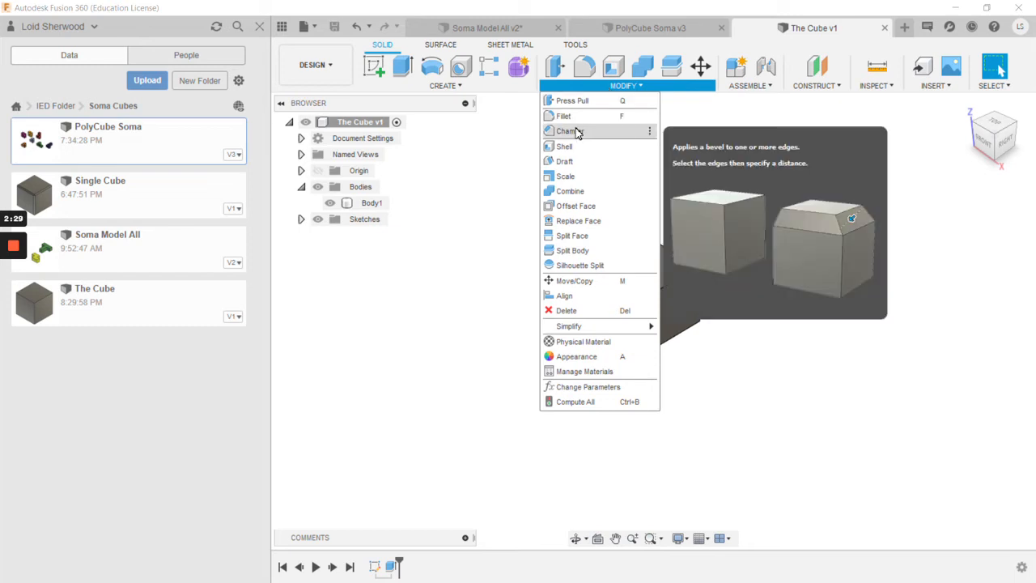
pyautogui.click(578, 131)
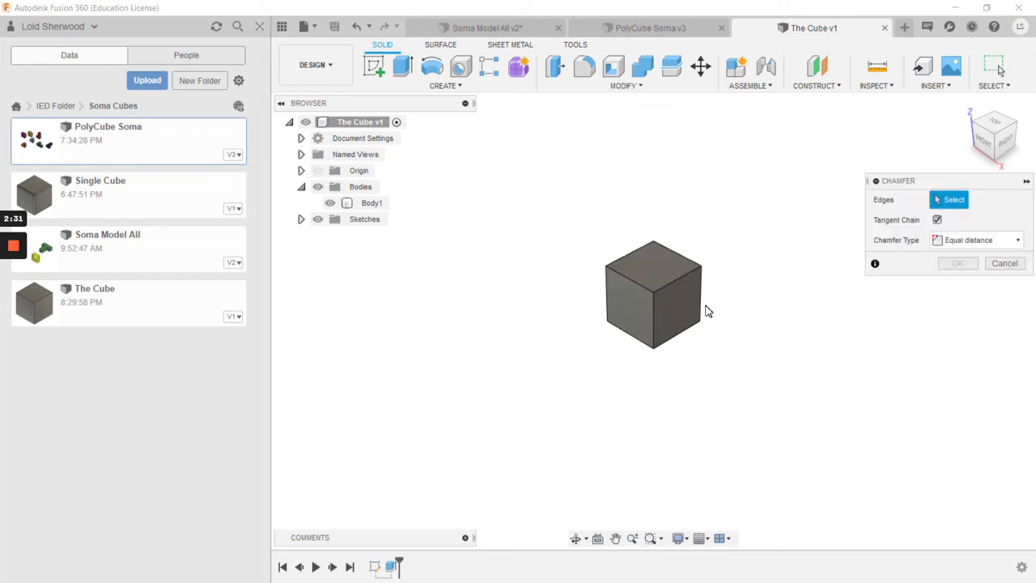
pyautogui.click(678, 276)
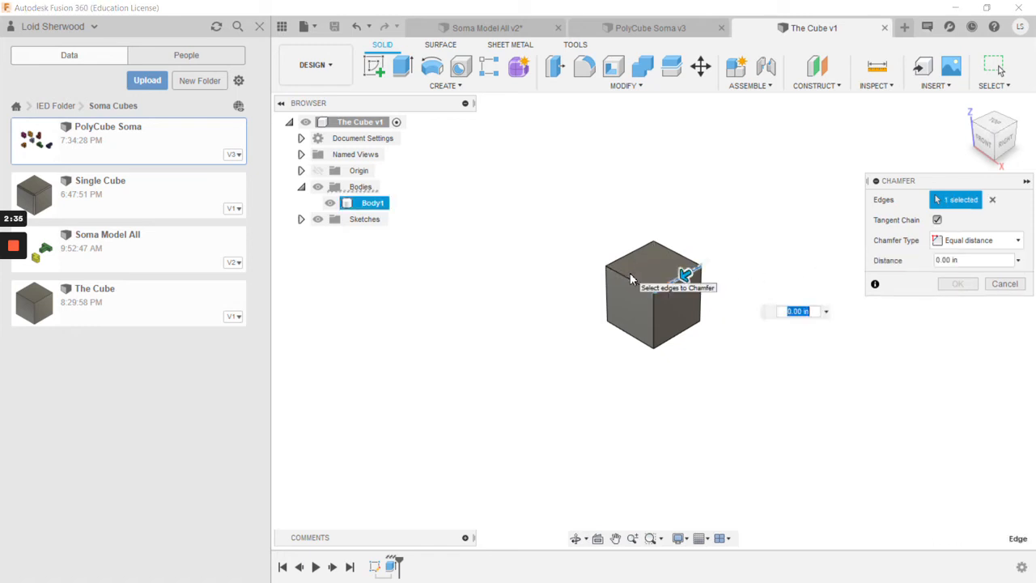
pyautogui.click(629, 277)
pyautogui.click(635, 252)
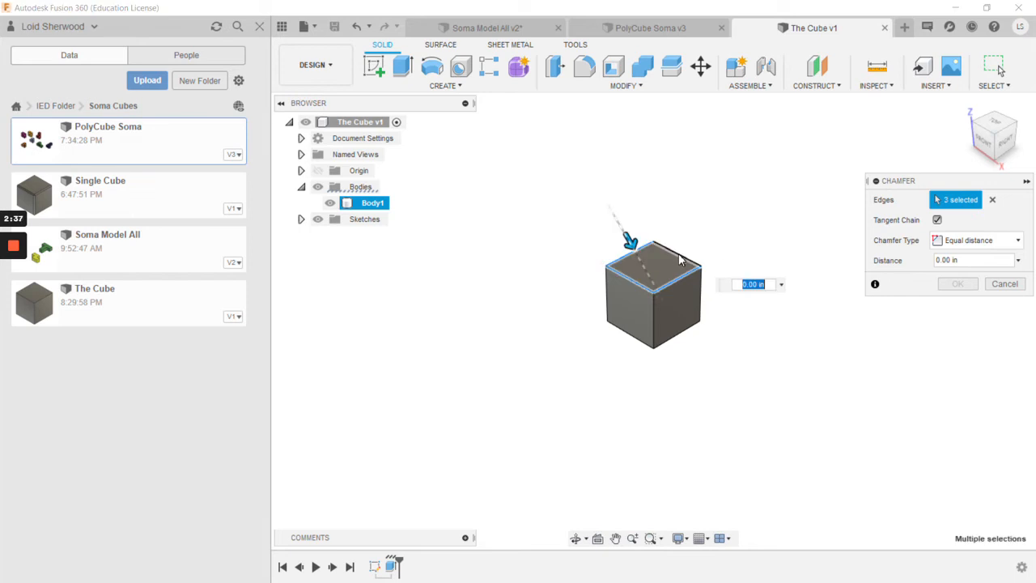
pyautogui.click(681, 255)
pyautogui.click(656, 270)
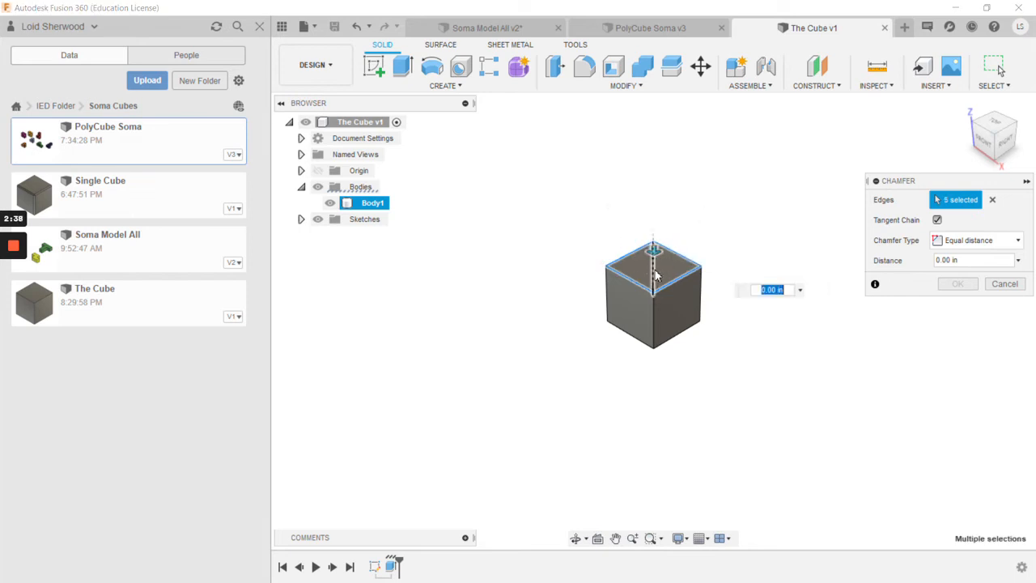
pyautogui.click(609, 306)
pyautogui.click(617, 303)
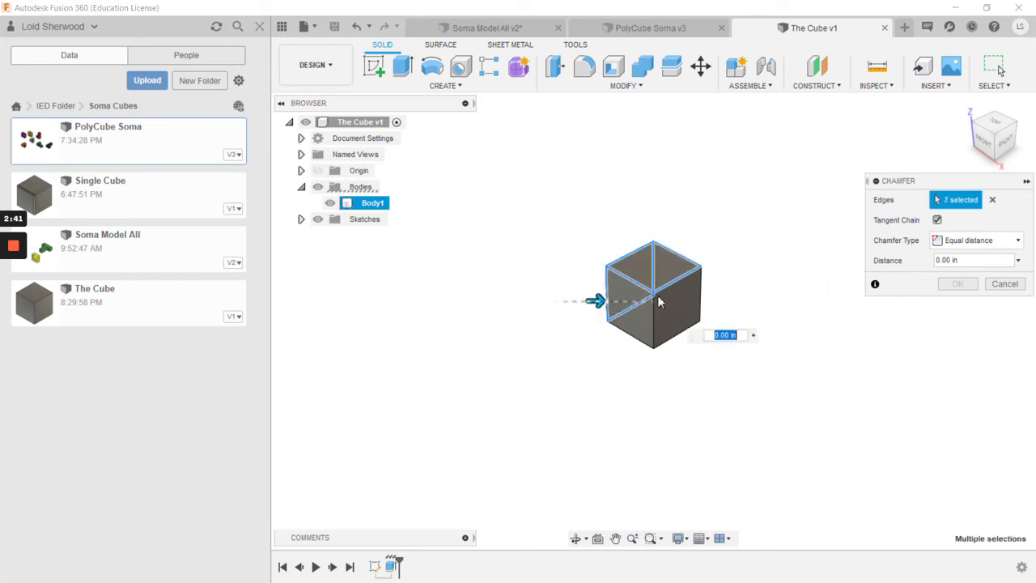
pyautogui.click(1018, 154)
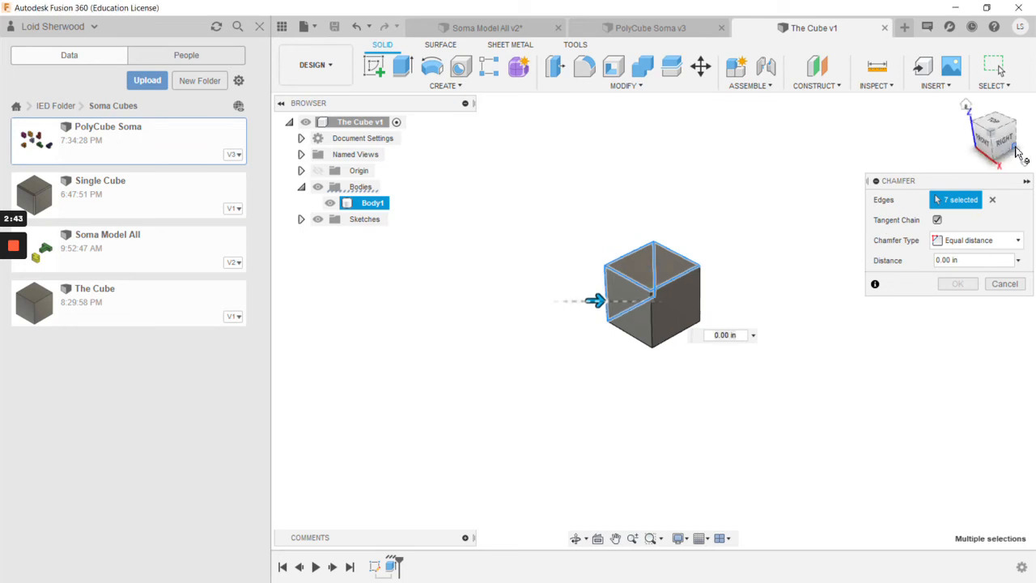
pyautogui.click(654, 275)
pyautogui.click(627, 310)
pyautogui.click(635, 325)
pyautogui.click(662, 327)
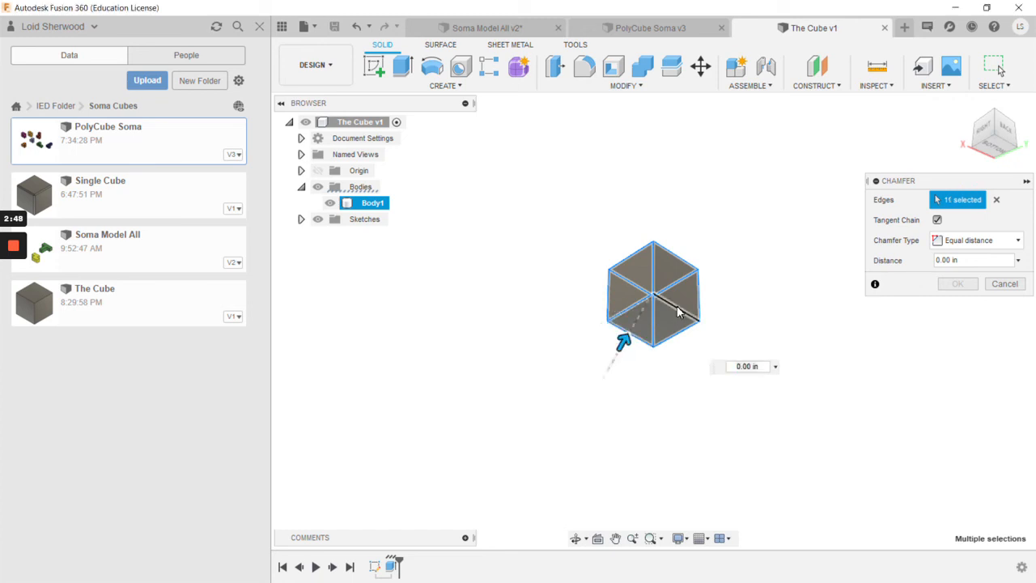
pyautogui.click(679, 312)
# - Set the chamfer distance to 0.05 in and apply it to the selected cube edges
pyautogui.click(965, 104)
pyautogui.scroll(-2, 626, 273)
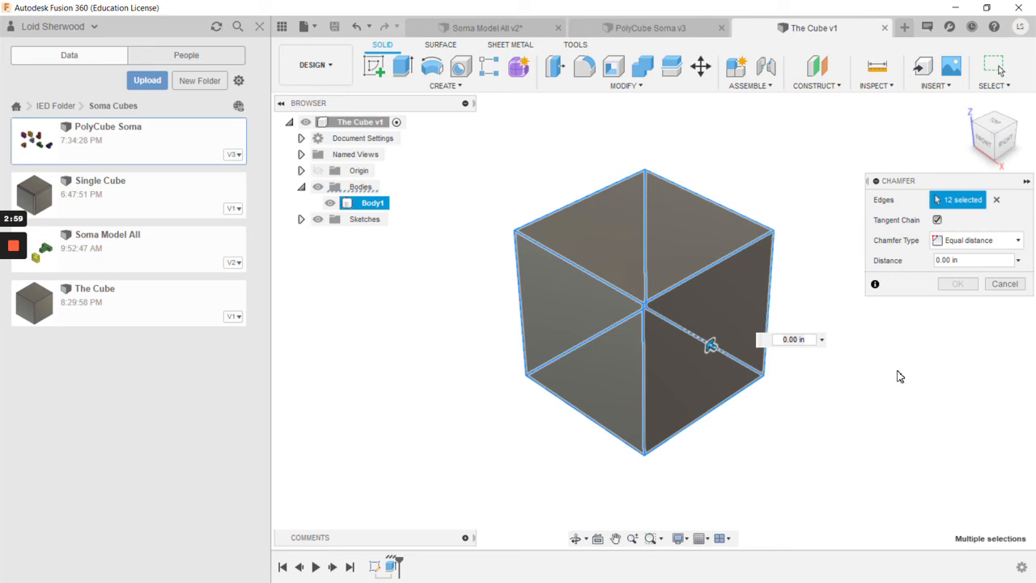
pyautogui.scroll(-1, 898, 377)
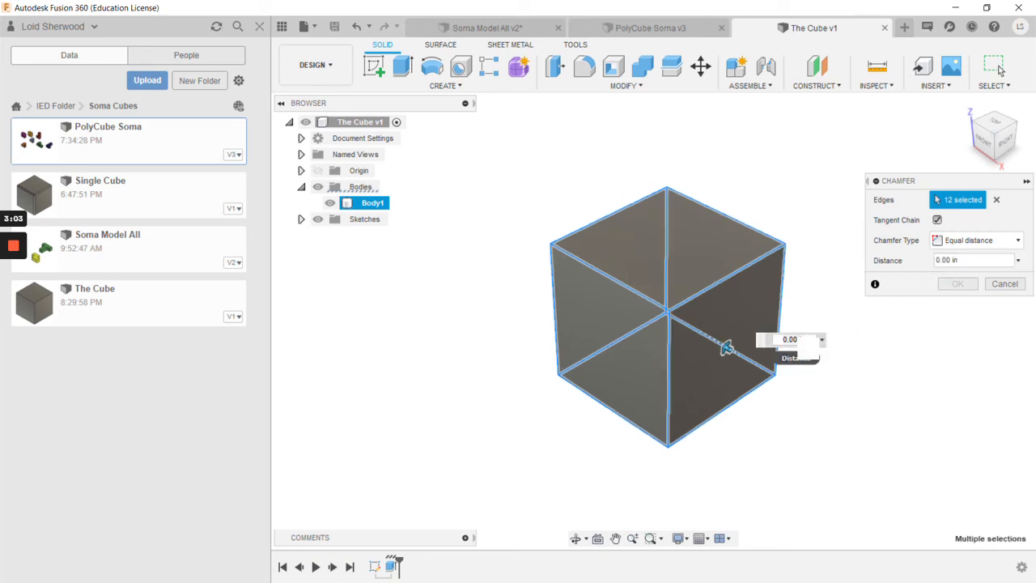
pyautogui.moveTo(800, 341); pyautogui.dragTo(763, 342)
pyautogui.press('BackSpace')
pyautogui.write('.05')
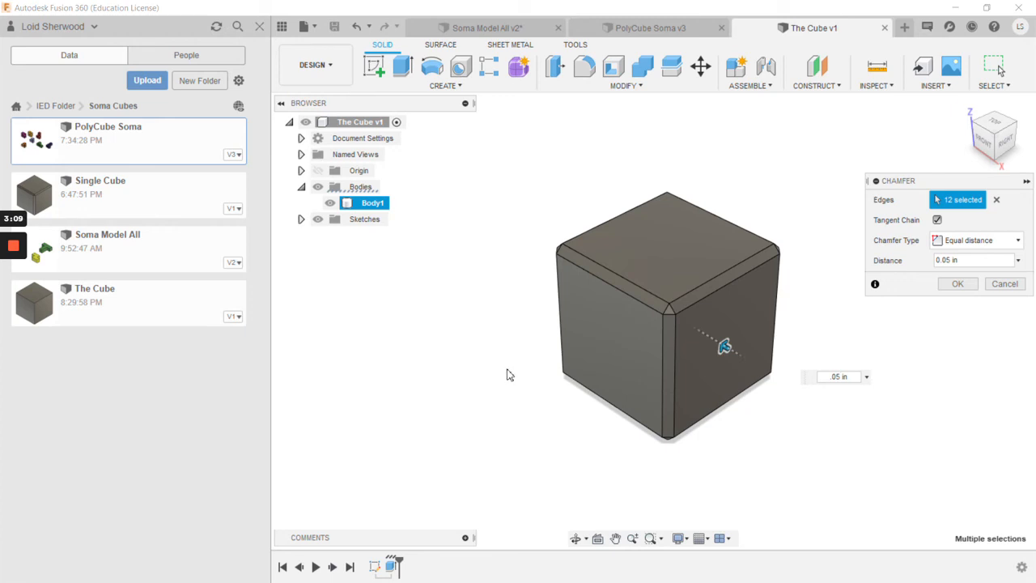
pyautogui.click(958, 284)
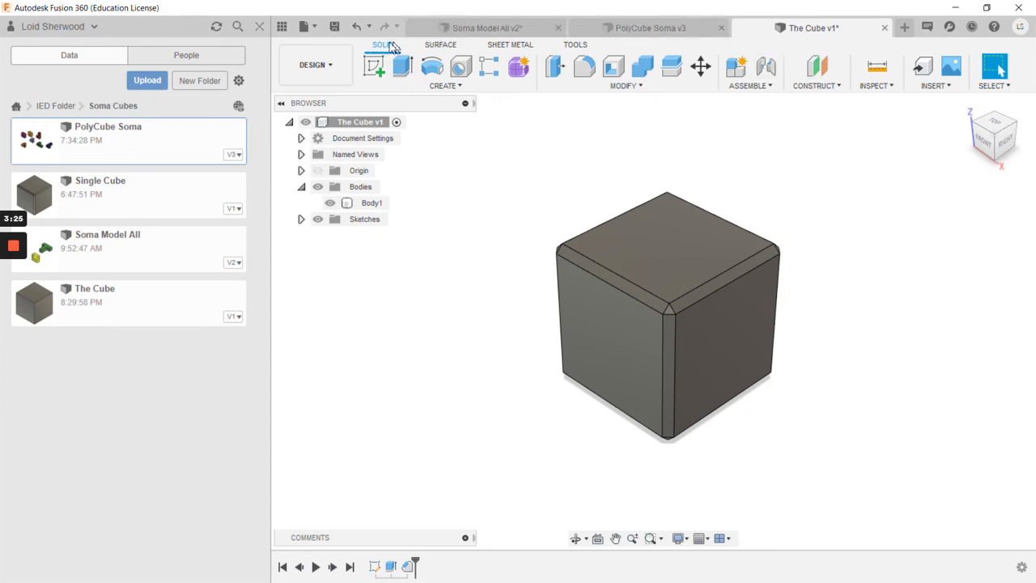
# - Save the chamfered cube as a new version with the description User Saved
pyautogui.click(336, 31)
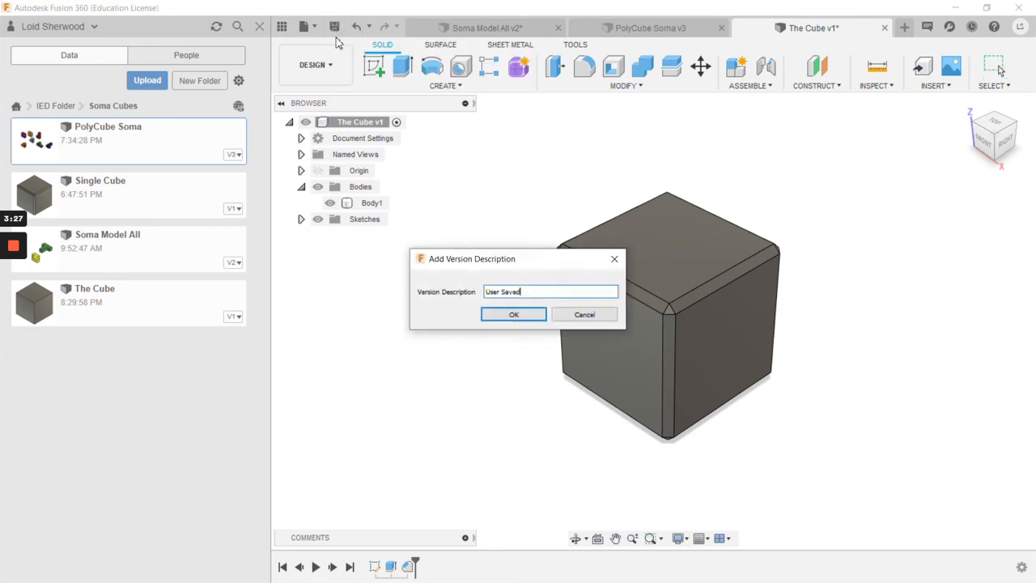
pyautogui.click(505, 316)
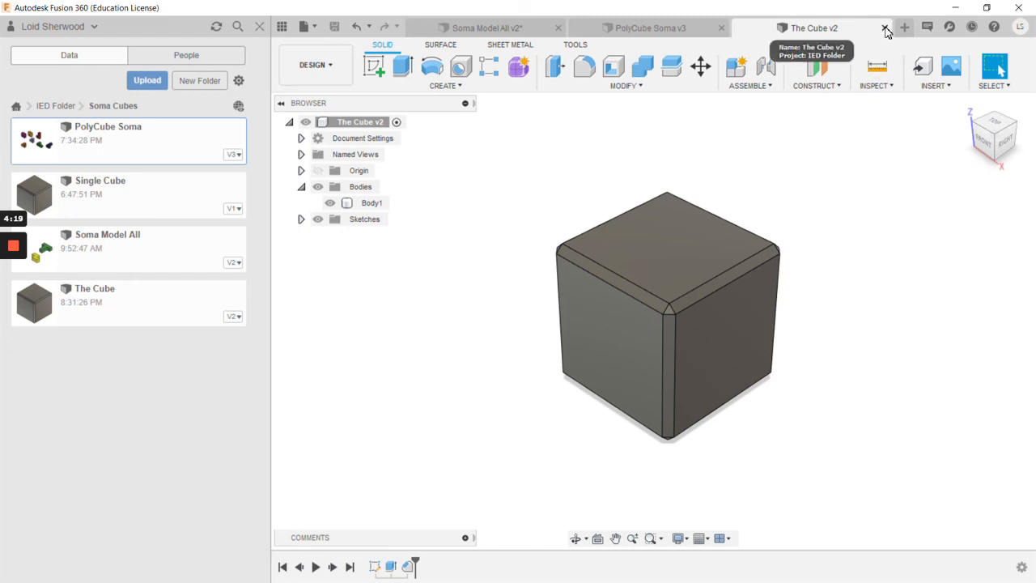
pyautogui.moveTo(12, 246)
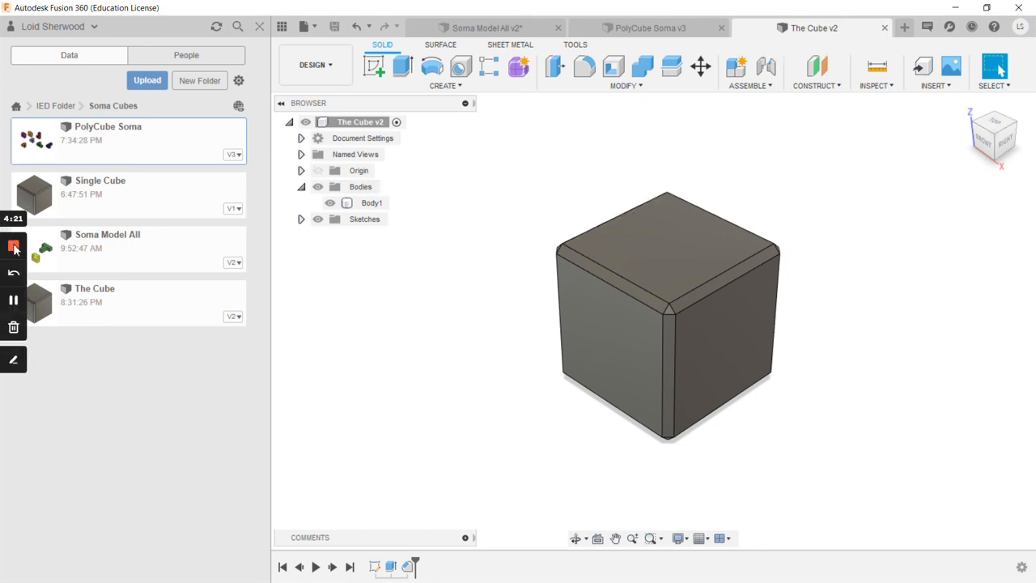